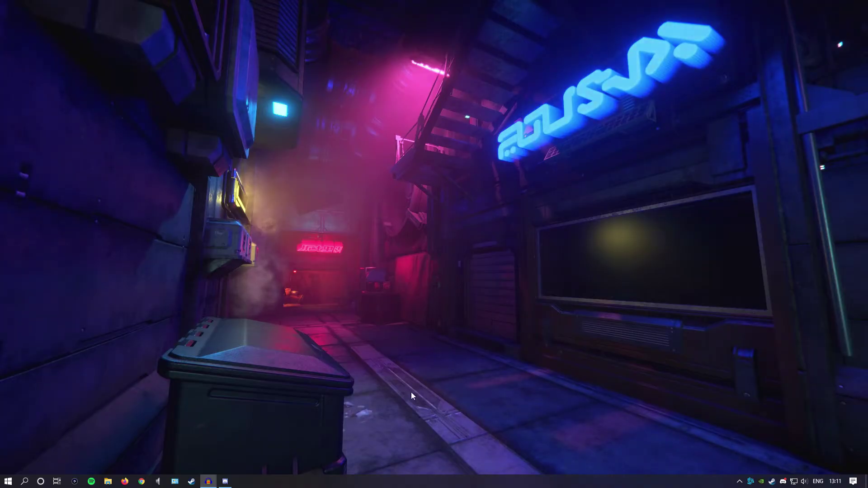
Open the CABLE Output recording device's Listen settings, playing back through the PRO X headset
{"action": "left_click", "coordinate": [176, 482]}
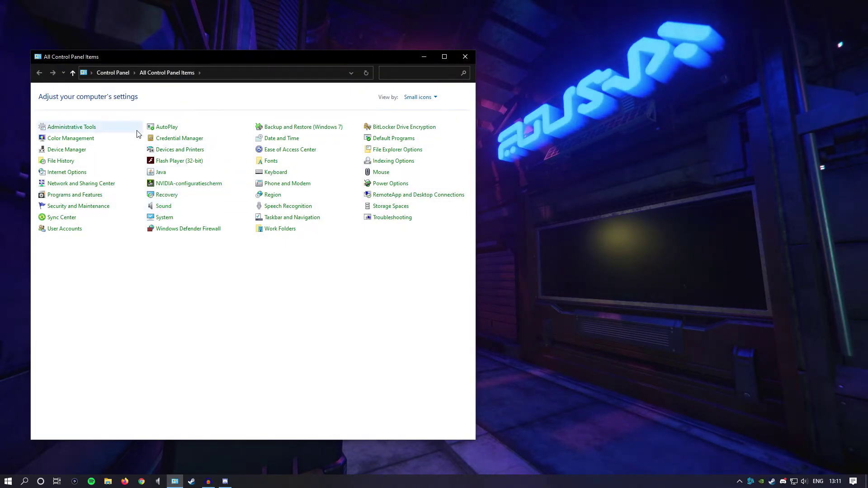
{"action": "left_click", "coordinate": [164, 205]}
{"action": "left_click", "coordinate": [138, 116]}
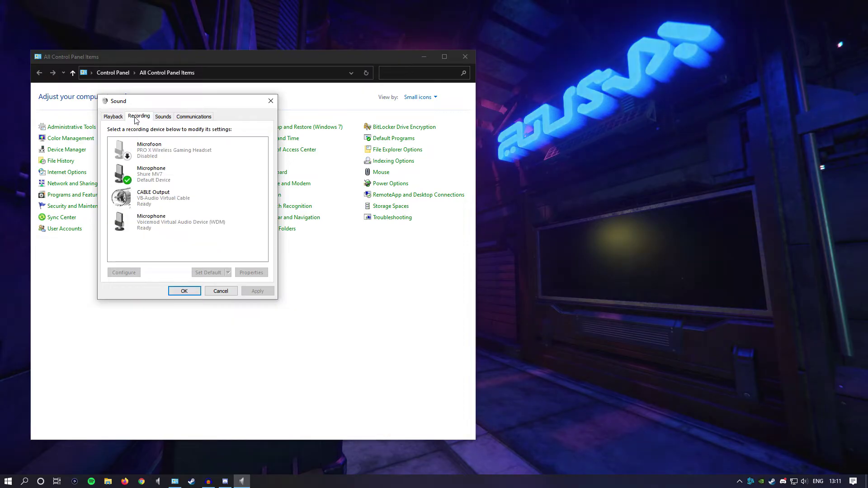
{"action": "left_click", "coordinate": [167, 203]}
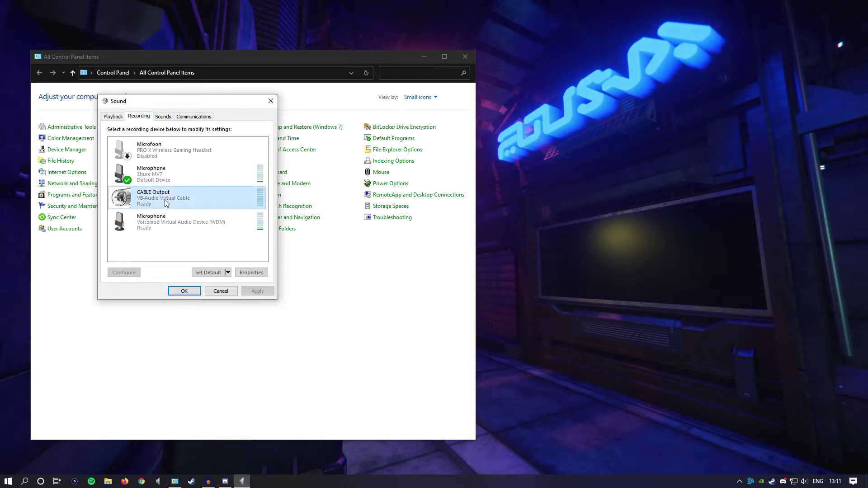
{"action": "left_click", "coordinate": [249, 272]}
{"action": "left_click", "coordinate": [147, 150]}
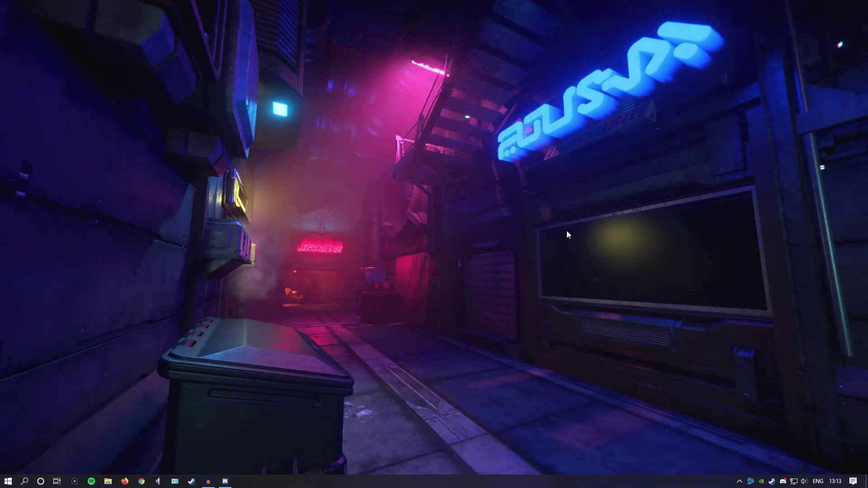
Bring up the GeForce overlay with Alt+Z and go to its recording Audio settings
{"action": "key", "text": "alt+z"}
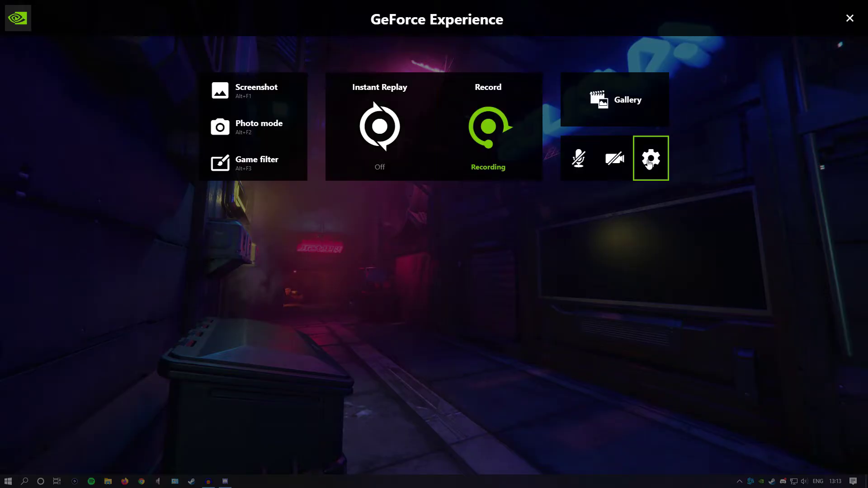
{"action": "left_click", "coordinate": [647, 161]}
{"action": "scroll", "coordinate": [362, 298], "scroll_direction": "down", "scroll_amount": 3}
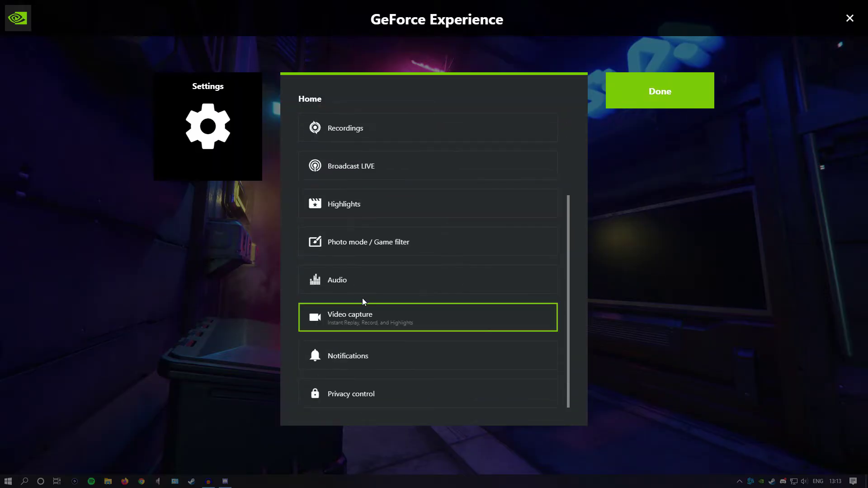
{"action": "left_click", "coordinate": [361, 285]}
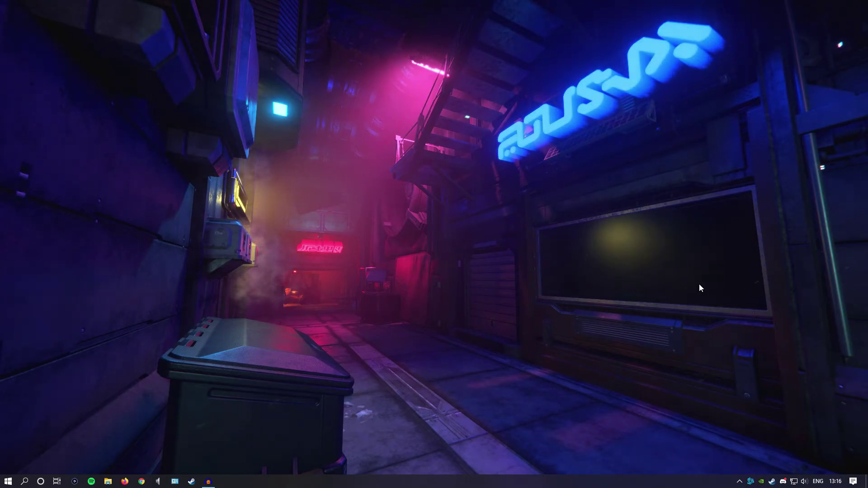
Check the tray volume flyout showing CABLE Input as the output at level 10
{"action": "left_click", "coordinate": [805, 481]}
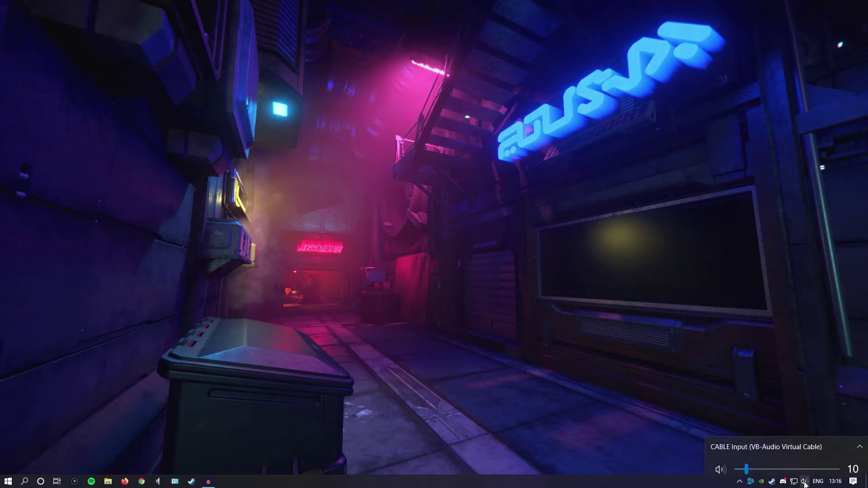